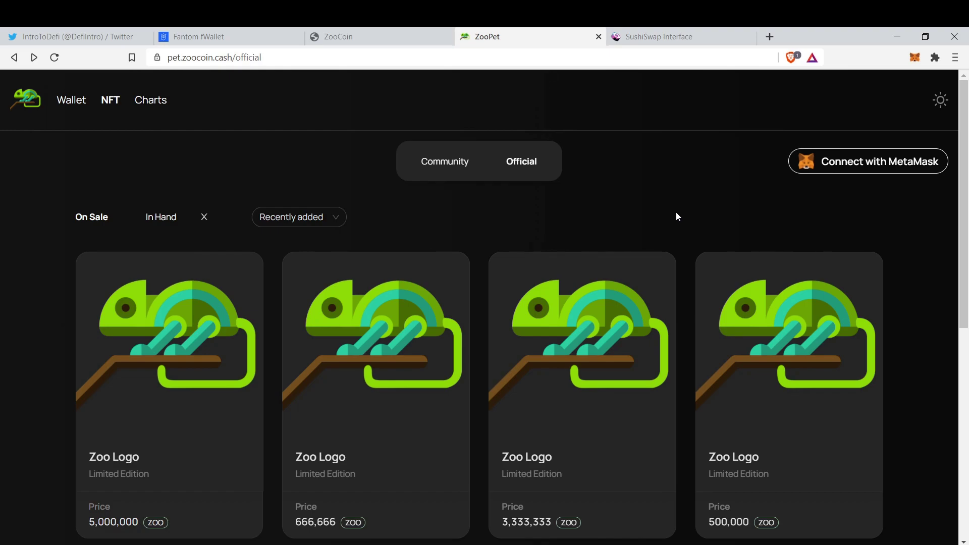
Switch from ZooPet's official Zoo Logo NFT listing to the Twitter profile page.
{"action": "left_click", "coordinate": [41, 32]}
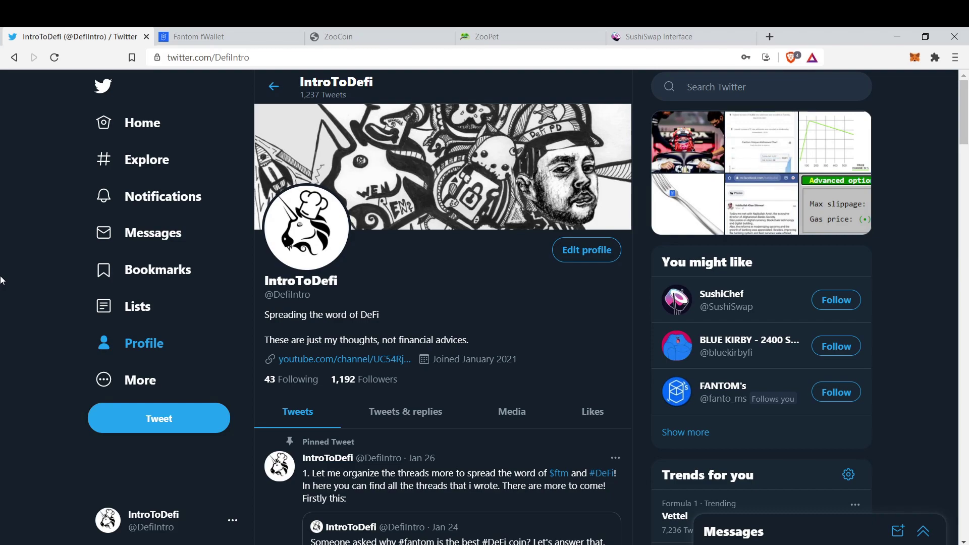
Go to the ZooCoin website and find the About us section with its SushiSwap buy link.
{"action": "left_click", "coordinate": [353, 36]}
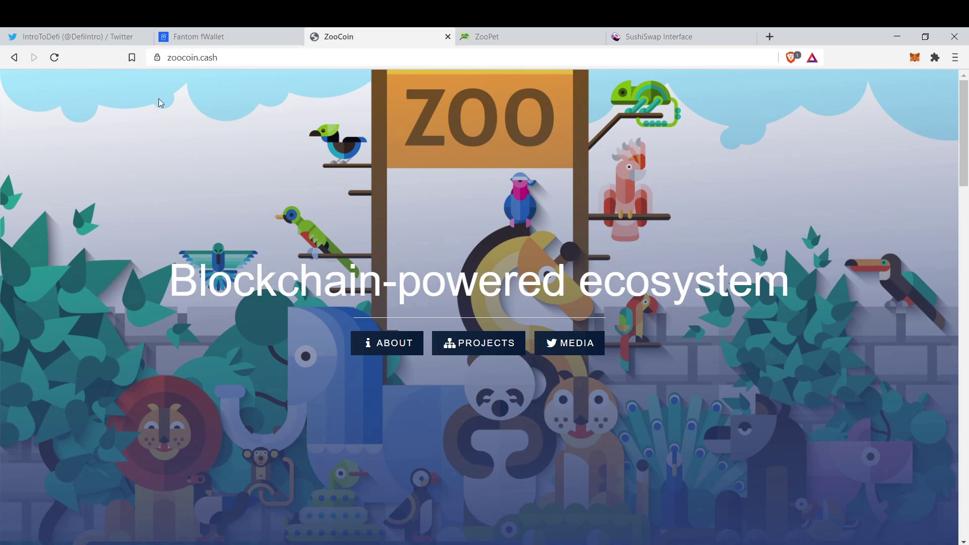
{"action": "scroll", "coordinate": [201, 257], "scroll_direction": "down", "scroll_amount": 10}
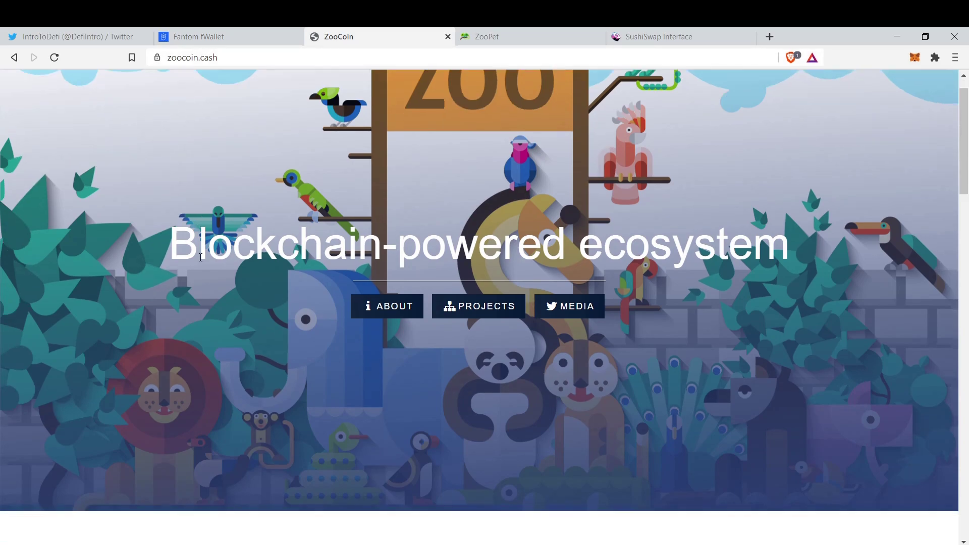
{"action": "scroll", "coordinate": [200, 258], "scroll_direction": "down", "scroll_amount": 10}
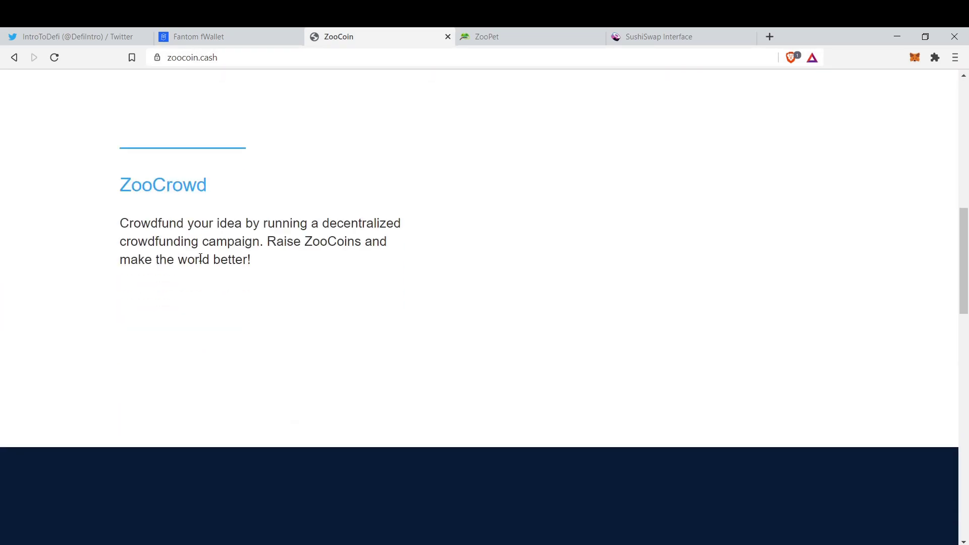
{"action": "scroll", "coordinate": [201, 259], "scroll_direction": "down", "scroll_amount": 9}
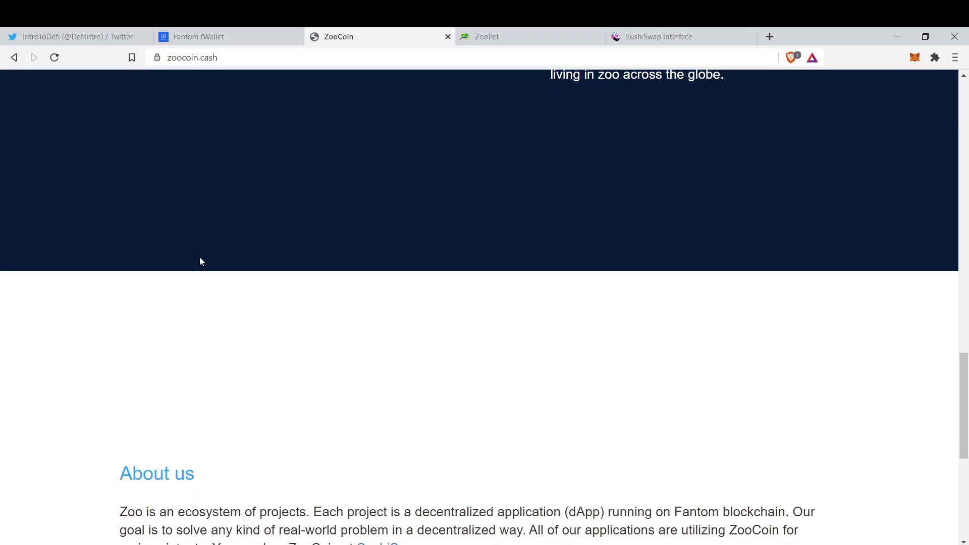
{"action": "scroll", "coordinate": [201, 258], "scroll_direction": "up", "scroll_amount": 1}
{"action": "scroll", "coordinate": [200, 257], "scroll_direction": "up", "scroll_amount": 1}
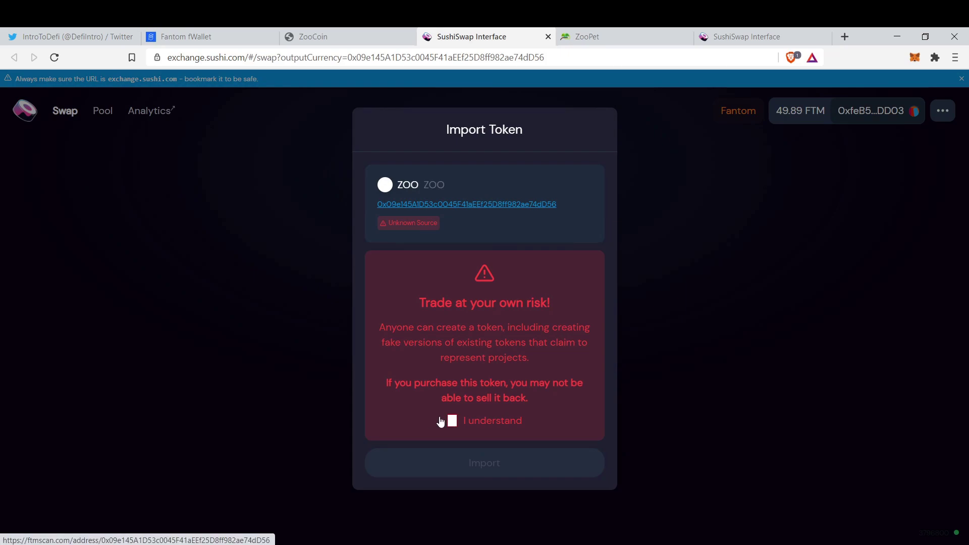
Import the ZOO token and set the swap to receive 1200 ZOO for about 3.75394 FTM.
{"action": "left_click", "coordinate": [451, 421]}
{"action": "left_click", "coordinate": [475, 461]}
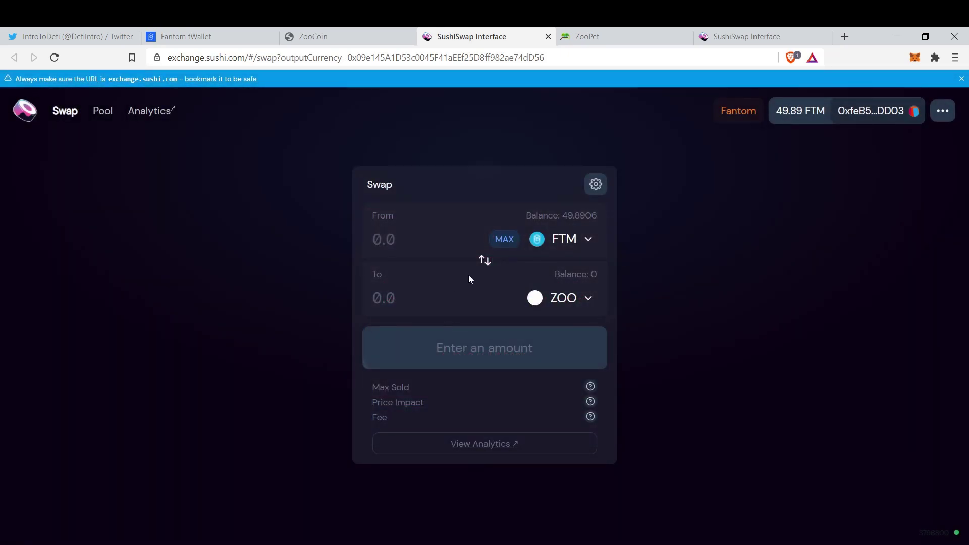
{"action": "left_click", "coordinate": [427, 239]}
{"action": "left_click", "coordinate": [413, 294]}
{"action": "type", "text": "1200"}
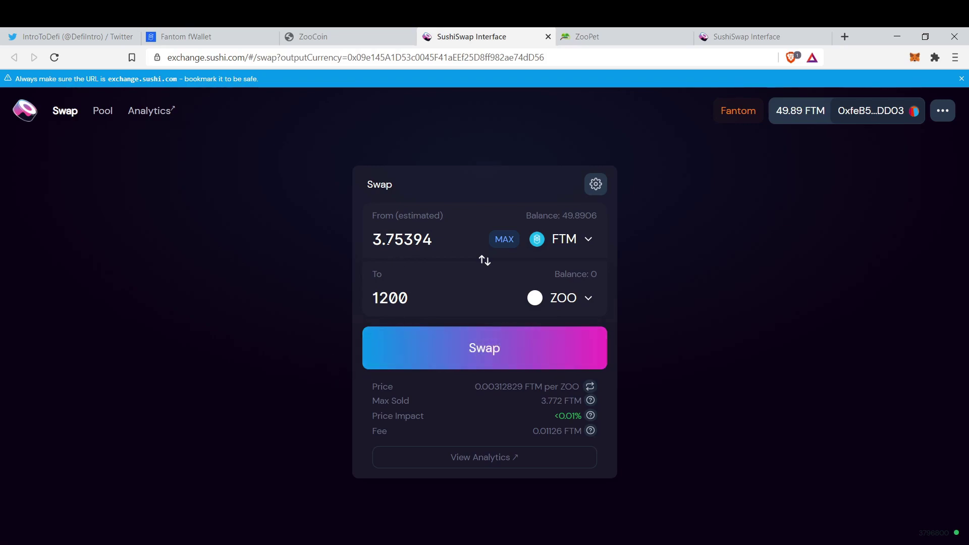
Confirm the 3.75 FTM to 1200 ZOO swap with MetaMask's gas price set to 1 Gwei.
{"action": "left_click", "coordinate": [447, 356]}
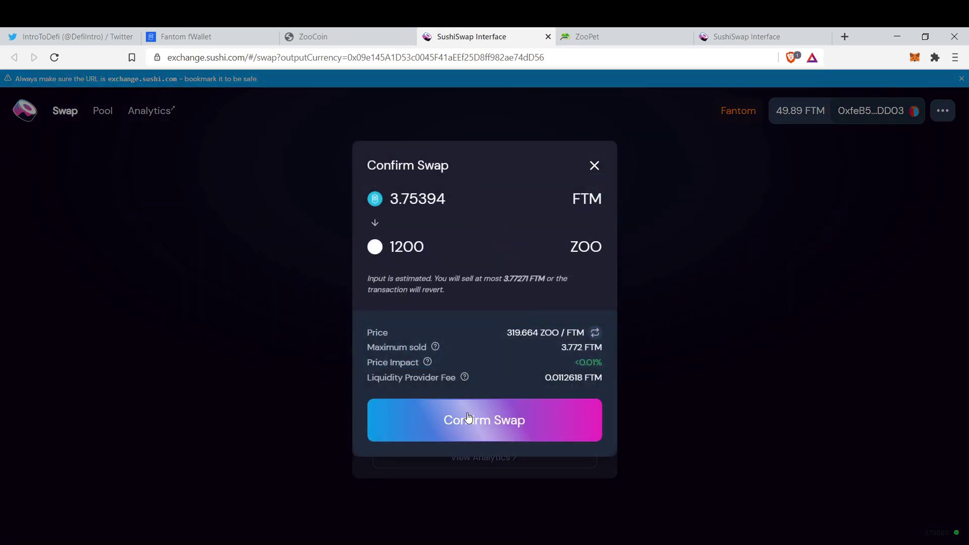
{"action": "left_click", "coordinate": [468, 413]}
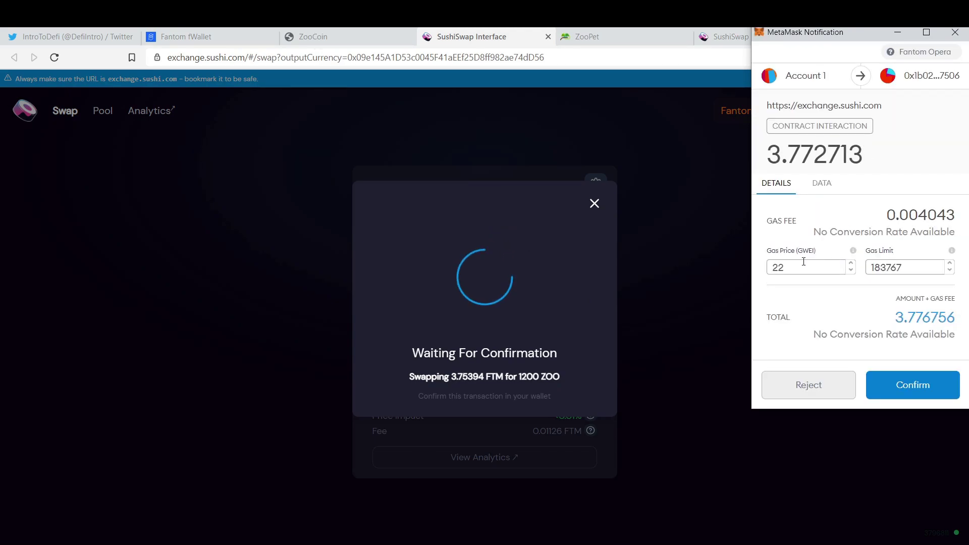
{"action": "double_click", "coordinate": [803, 261]}
{"action": "type", "text": "1"}
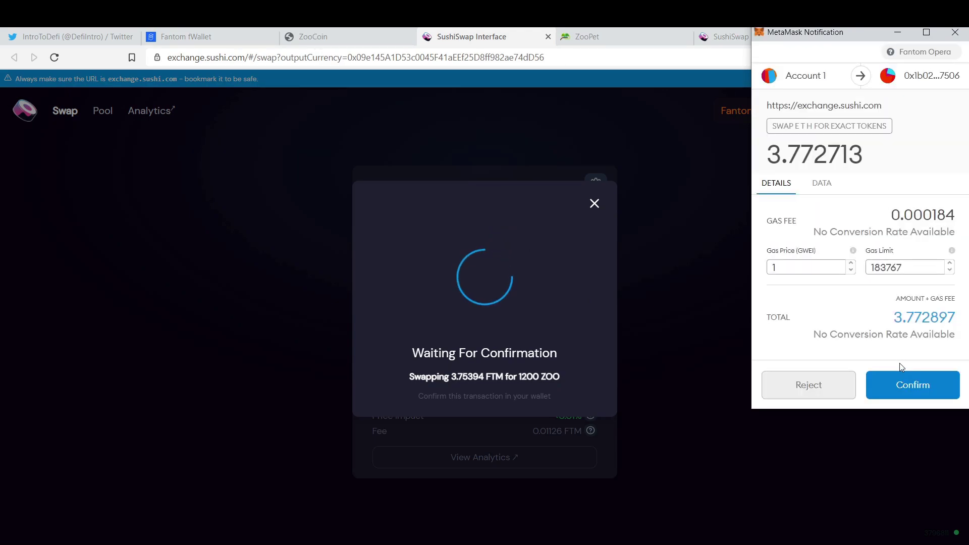
{"action": "left_click", "coordinate": [911, 384]}
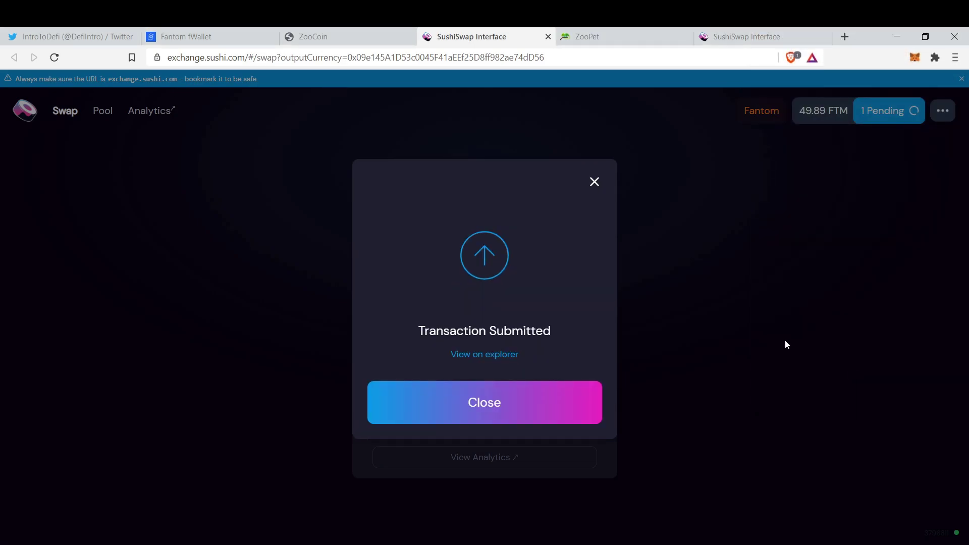
{"action": "left_click", "coordinate": [533, 408]}
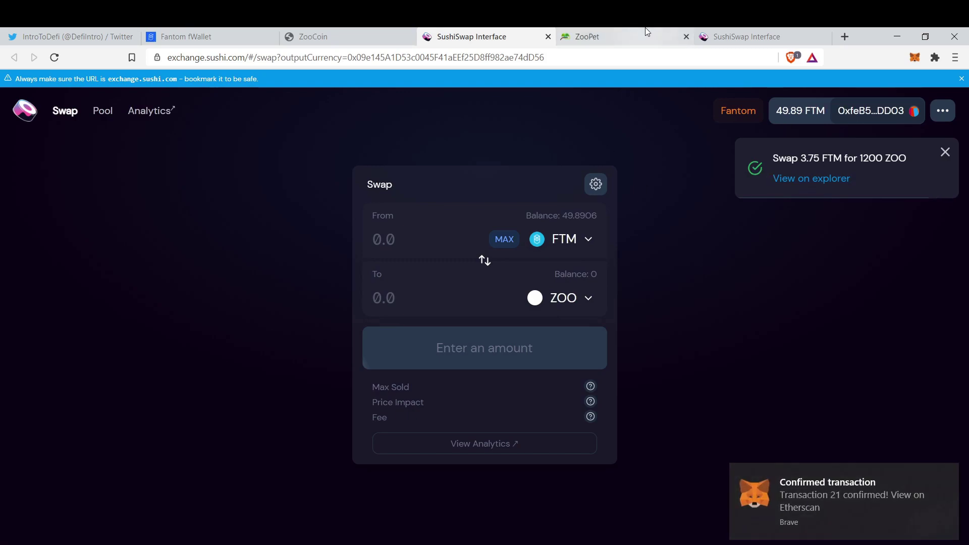
Connect the MetaMask account to ZooPet, then bring up the Community NFT listings.
{"action": "left_click", "coordinate": [586, 29]}
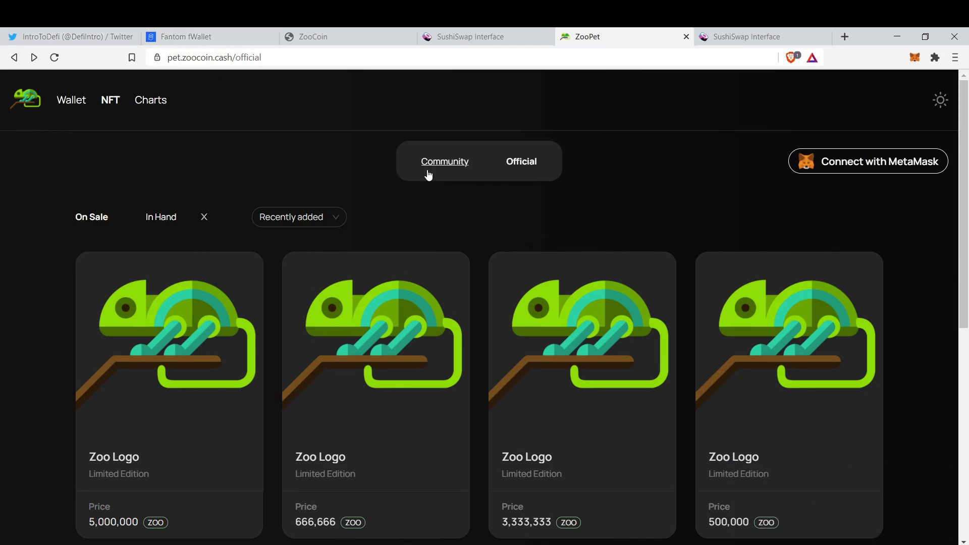
{"action": "left_click", "coordinate": [877, 164]}
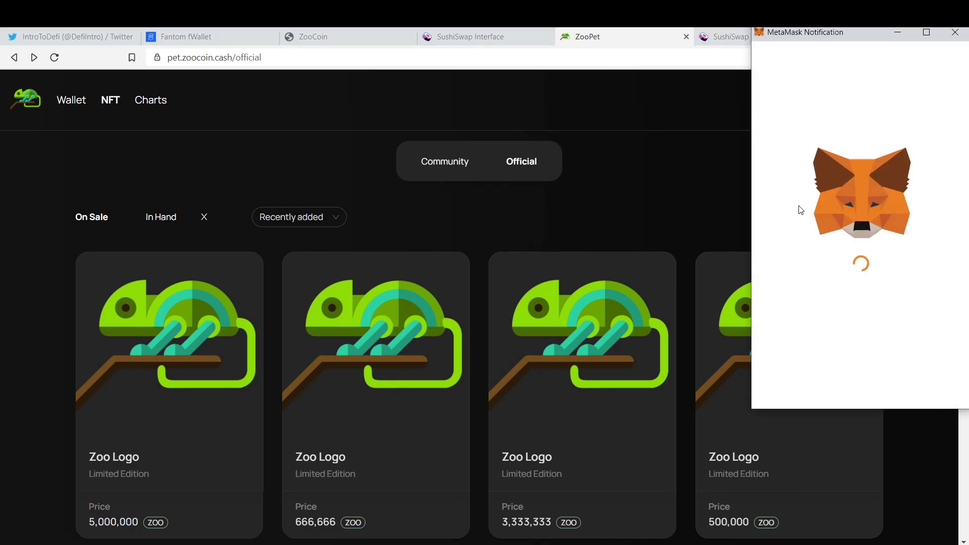
{"action": "left_click", "coordinate": [921, 386]}
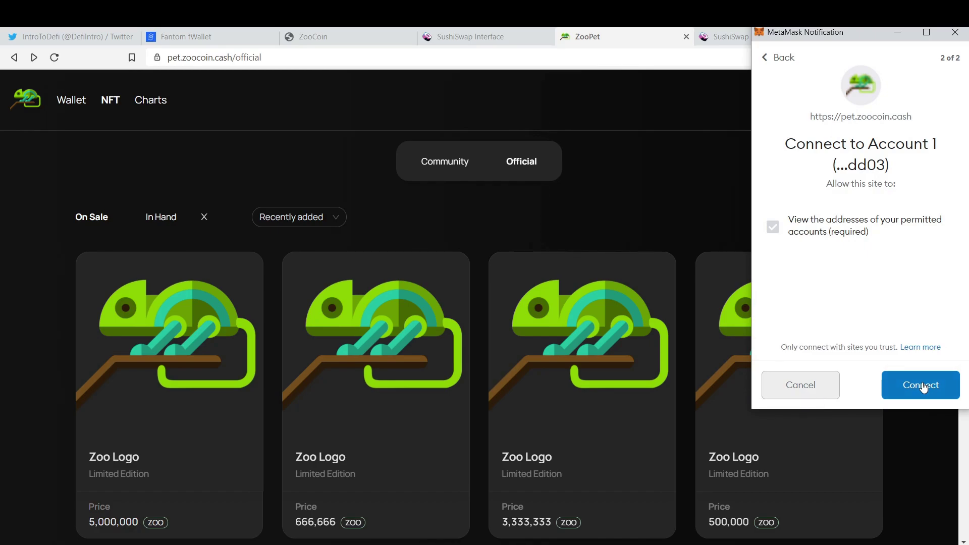
{"action": "left_click", "coordinate": [923, 386]}
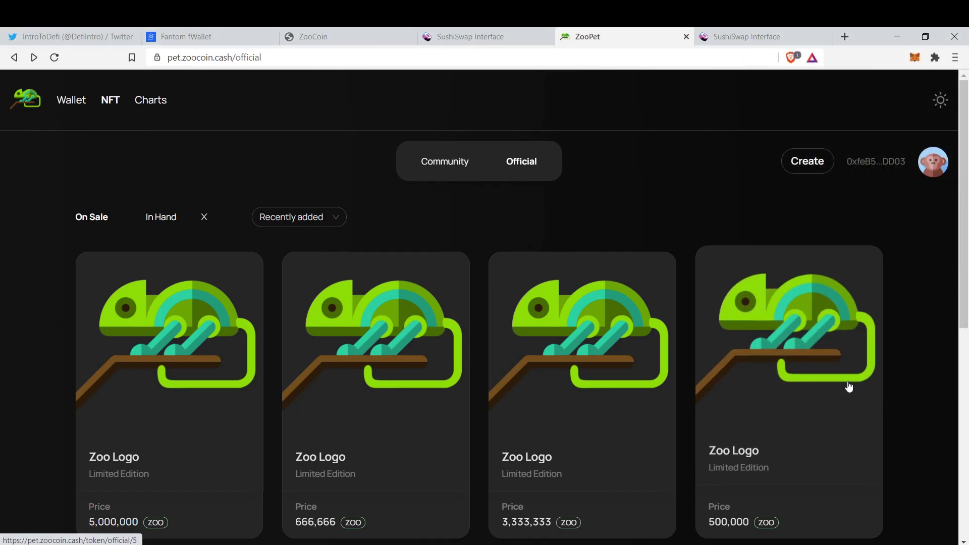
{"action": "left_click", "coordinate": [457, 168]}
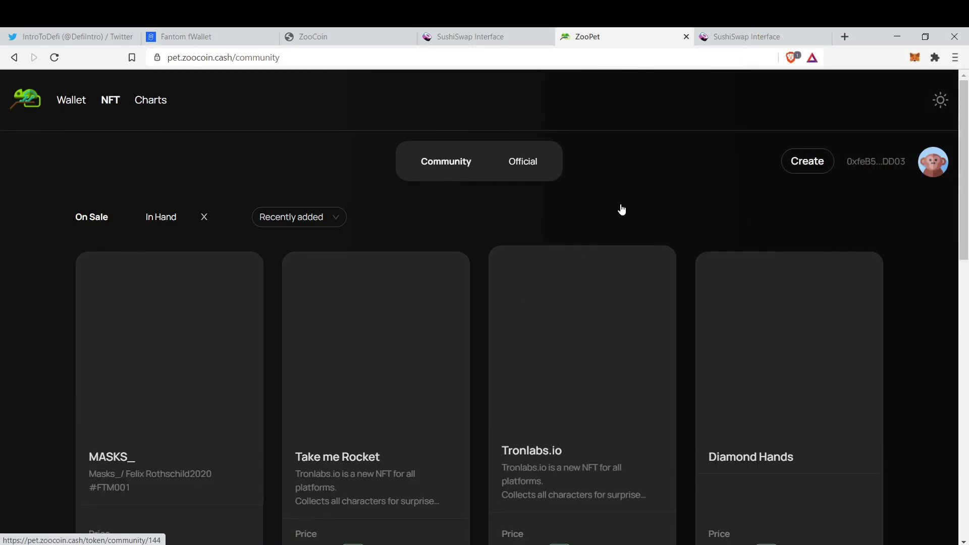
Open ZooPet's Create page and review its file upload, name, description and 1,000 ZOO fee fields.
{"action": "left_click", "coordinate": [807, 161]}
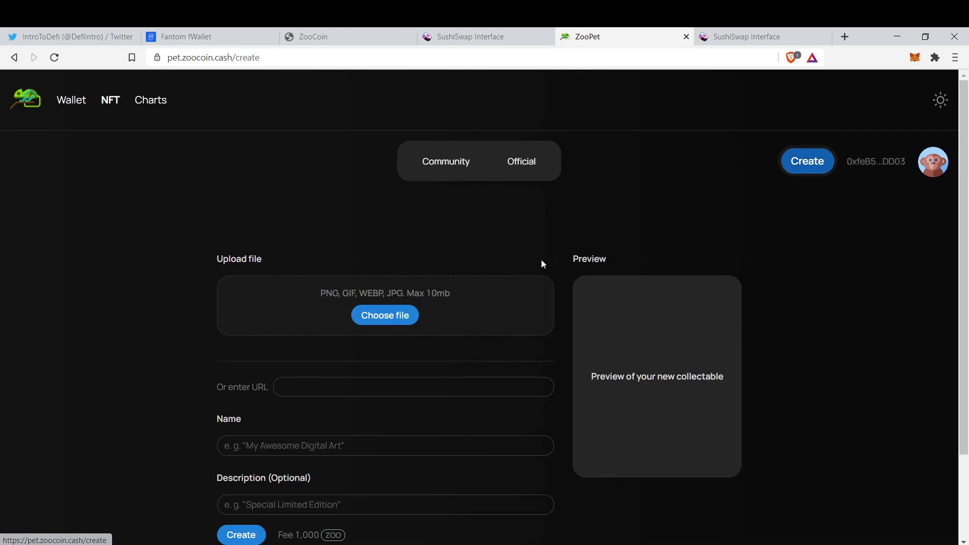
{"action": "scroll", "coordinate": [411, 408], "scroll_direction": "down", "scroll_amount": 1}
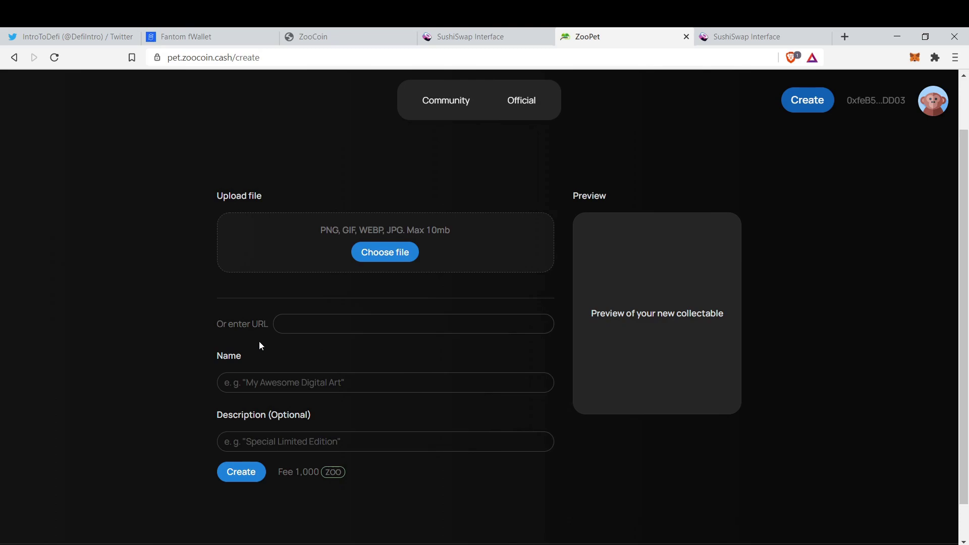
{"action": "left_click", "coordinate": [308, 380]}
{"action": "left_click", "coordinate": [252, 442]}
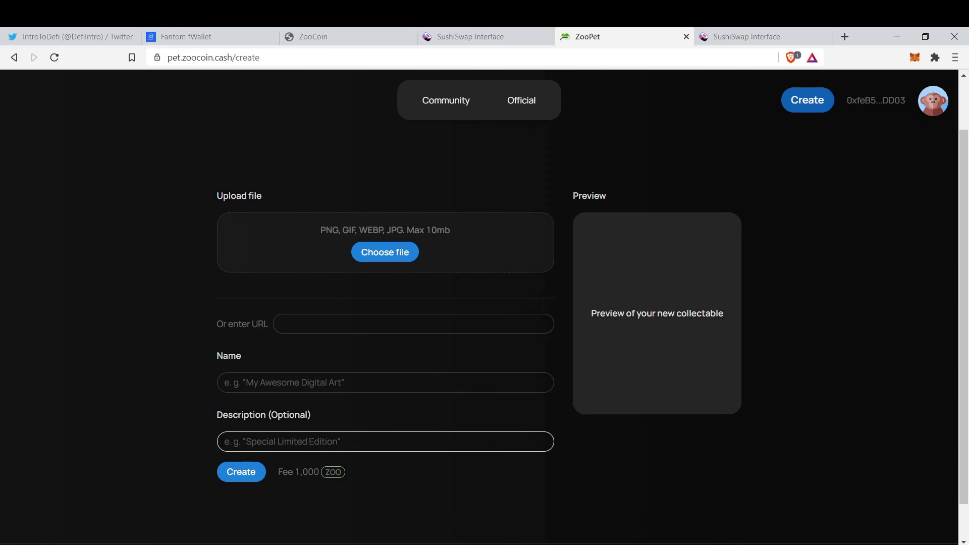
{"action": "left_click", "coordinate": [238, 480]}
{"action": "mouse_move", "coordinate": [279, 478]}
{"action": "left_mouse_down"}
{"action": "mouse_move", "coordinate": [290, 475]}
{"action": "mouse_move", "coordinate": [282, 489]}
{"action": "left_mouse_up"}
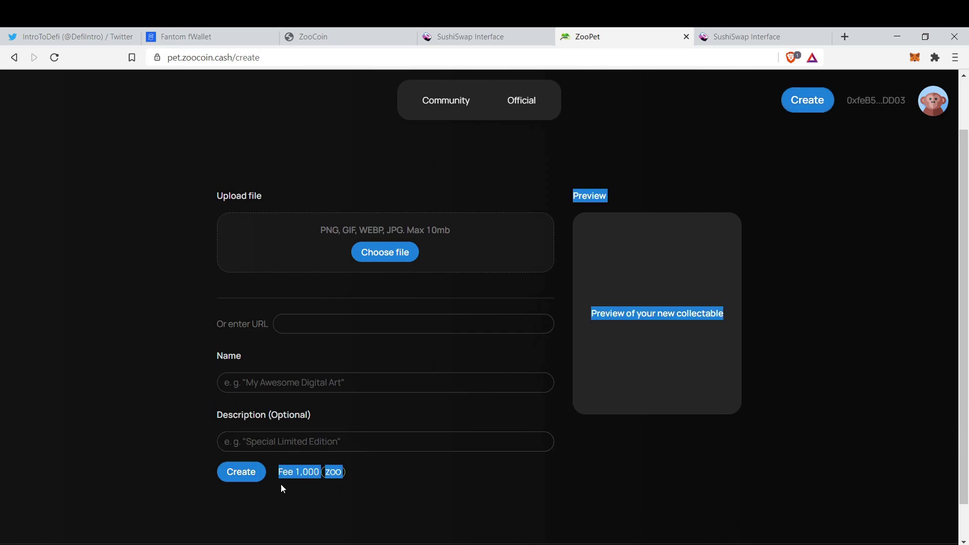
{"action": "left_click", "coordinate": [385, 473]}
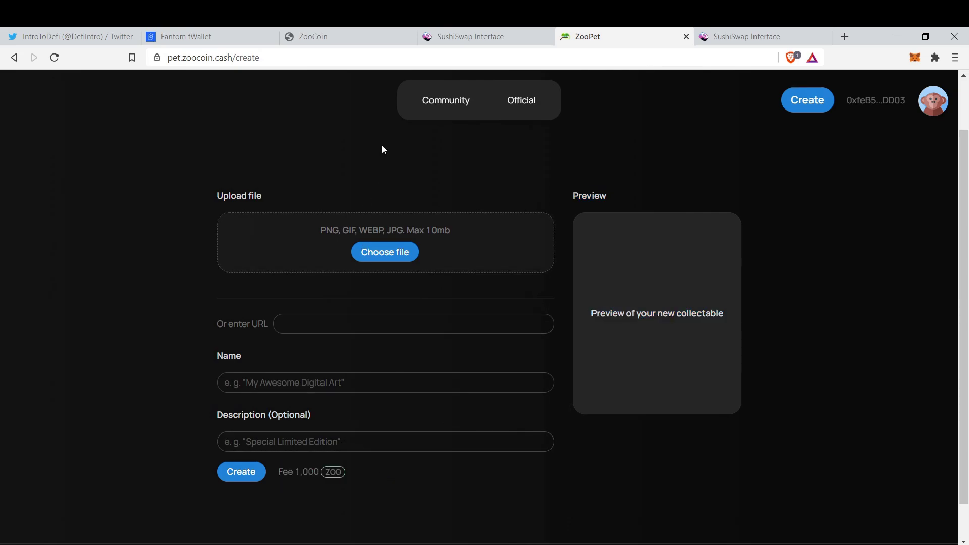
Browse the Community gallery of on-sale NFTs like MASKS_, DeFi Jesus and yAndre with their ZOO prices.
{"action": "left_click", "coordinate": [444, 111]}
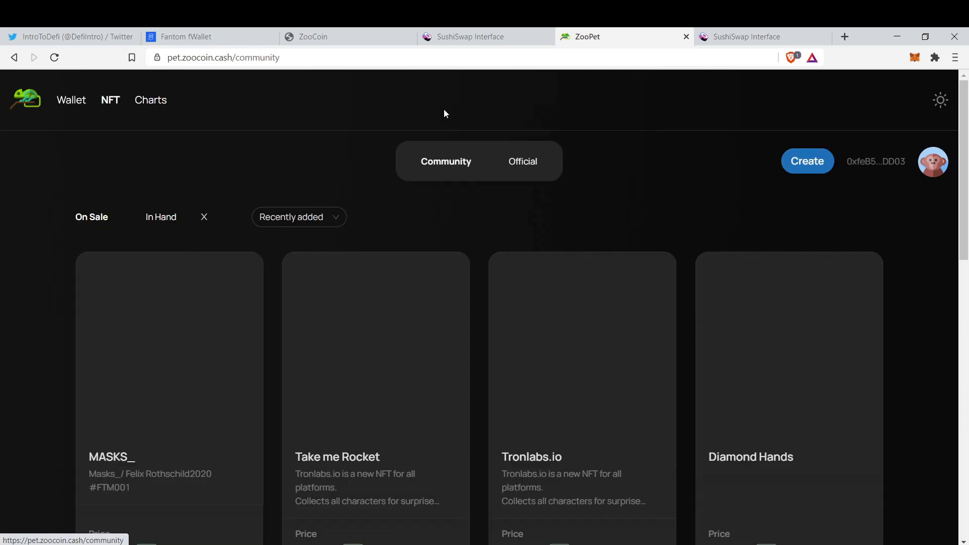
{"action": "scroll", "coordinate": [335, 387], "scroll_direction": "down", "scroll_amount": 1}
{"action": "scroll", "coordinate": [335, 386], "scroll_direction": "down", "scroll_amount": 2}
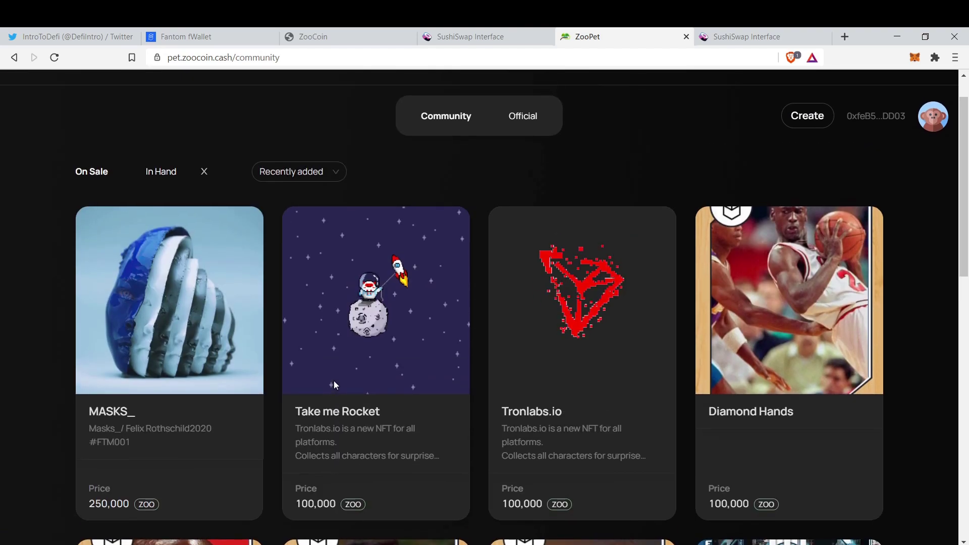
{"action": "scroll", "coordinate": [334, 383], "scroll_direction": "down", "scroll_amount": 2}
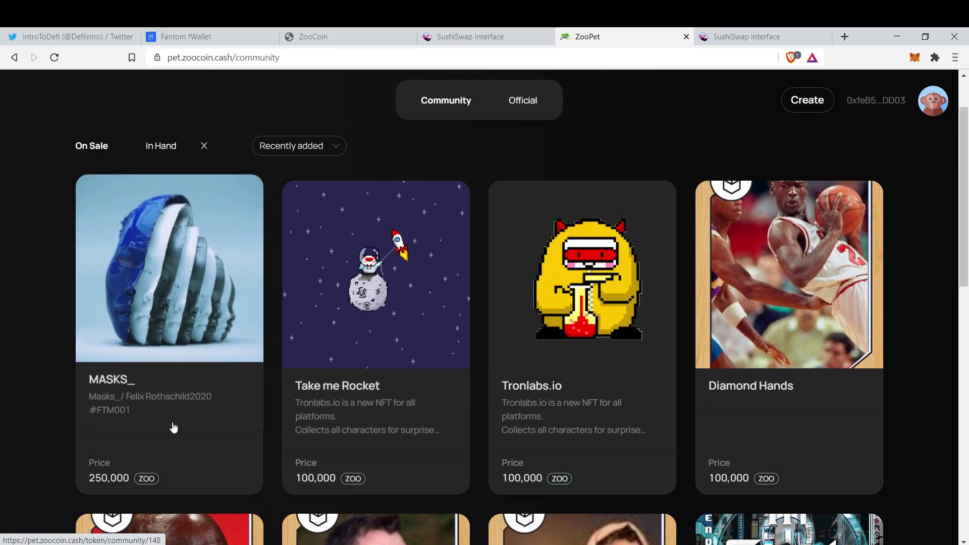
{"action": "scroll", "coordinate": [167, 403], "scroll_direction": "down", "scroll_amount": 2}
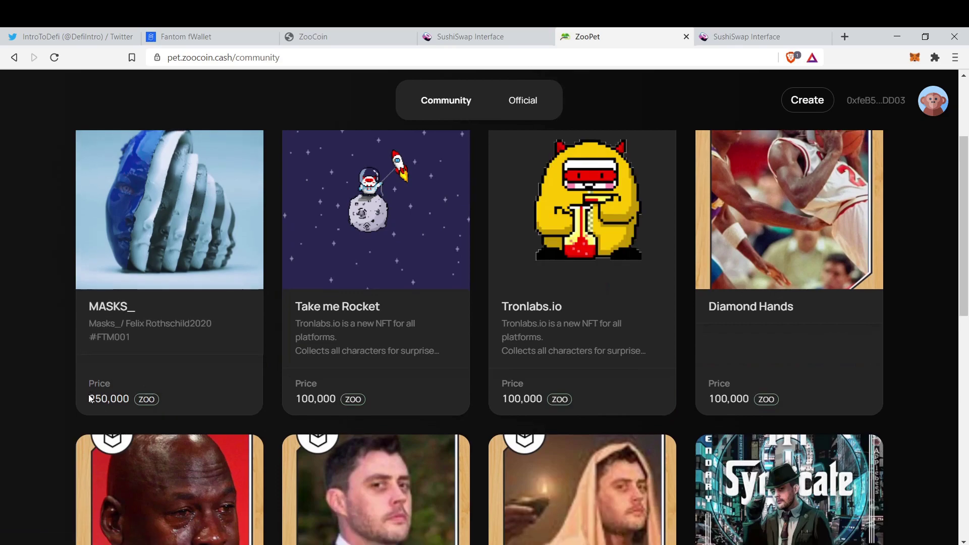
{"action": "scroll", "coordinate": [292, 414], "scroll_direction": "down", "scroll_amount": 5}
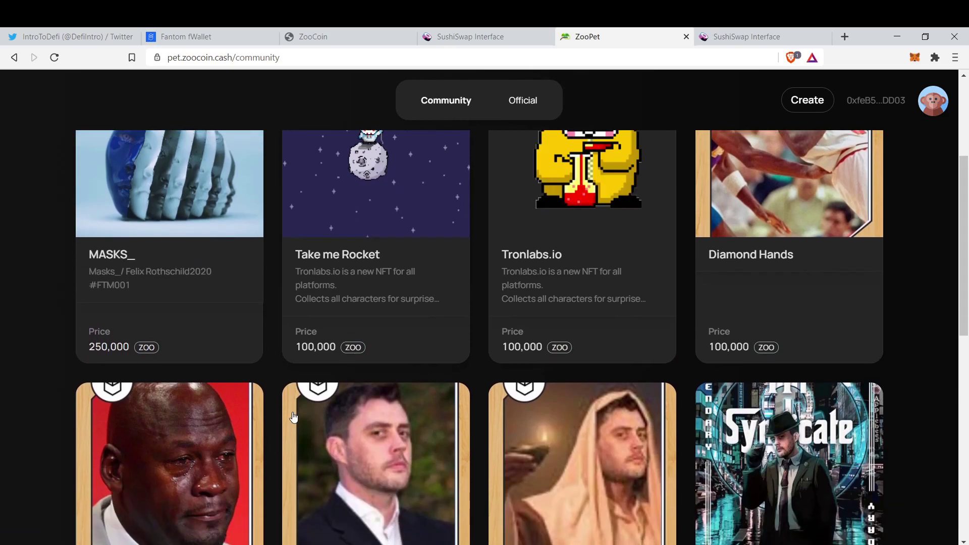
{"action": "scroll", "coordinate": [293, 414], "scroll_direction": "down", "scroll_amount": 1}
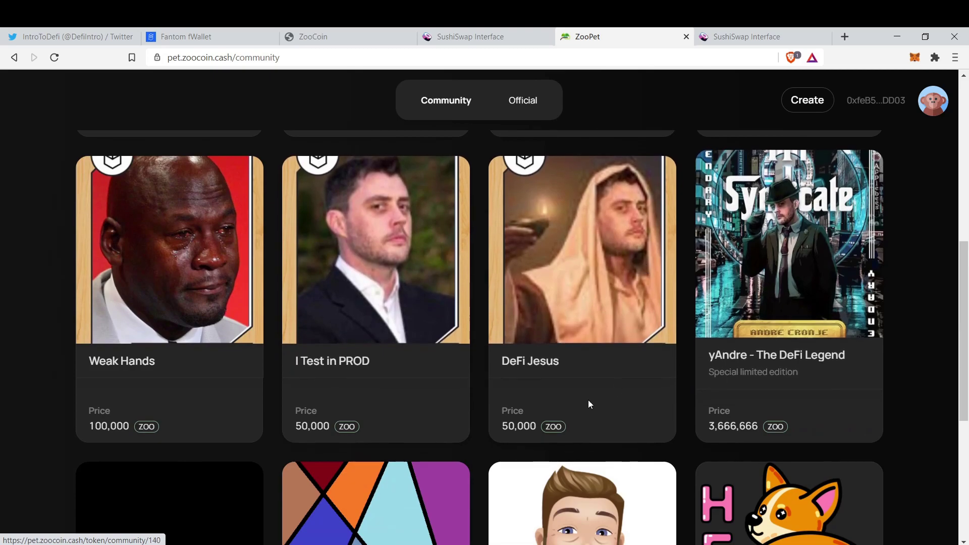
{"action": "scroll", "coordinate": [576, 384], "scroll_direction": "down", "scroll_amount": 7}
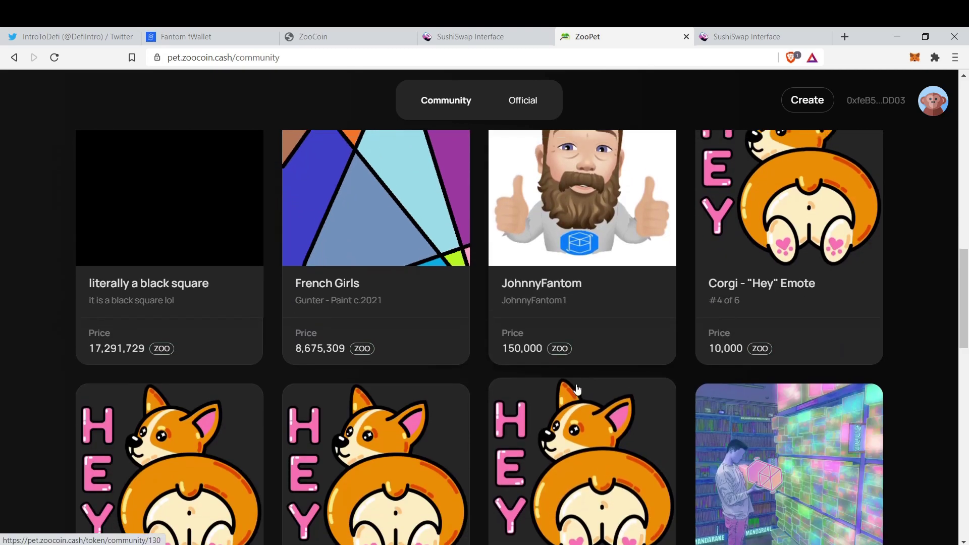
{"action": "scroll", "coordinate": [577, 388], "scroll_direction": "up", "scroll_amount": 5}
{"action": "scroll", "coordinate": [577, 389], "scroll_direction": "up", "scroll_amount": 3}
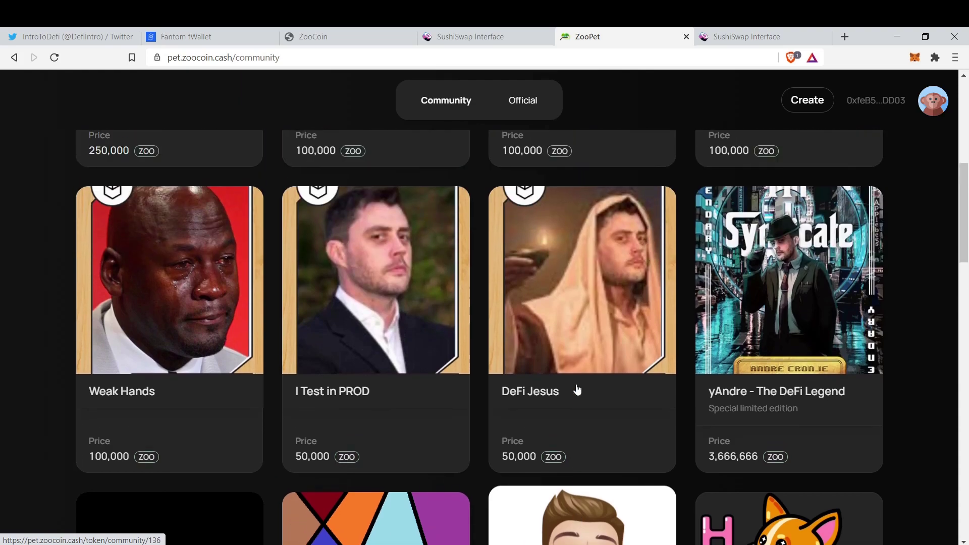
View the DeFi Jesus NFT's 50,000 ZOO buy page, then return to the Twitter profile.
{"action": "left_click", "coordinate": [558, 313]}
{"action": "scroll", "coordinate": [405, 433], "scroll_direction": "down", "scroll_amount": 2}
{"action": "scroll", "coordinate": [405, 432], "scroll_direction": "down", "scroll_amount": 4}
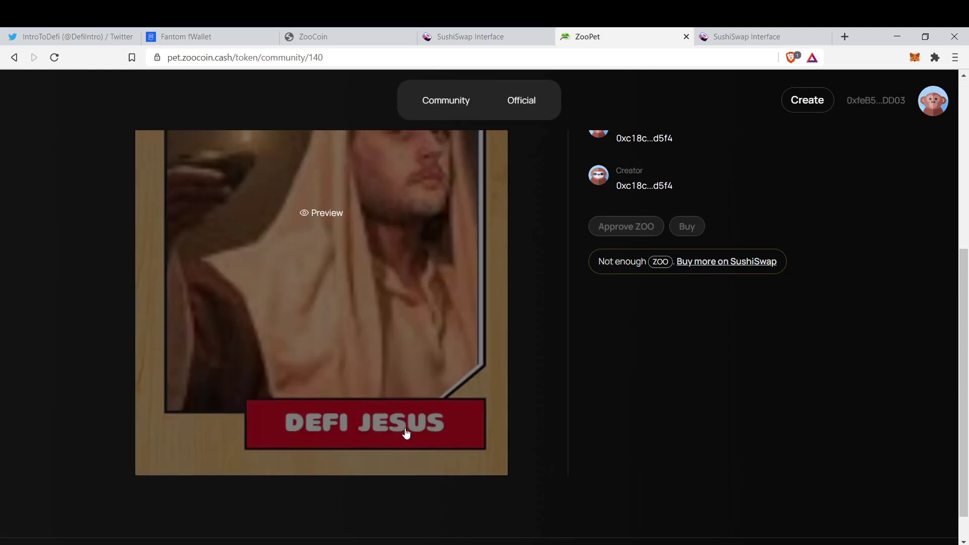
{"action": "scroll", "coordinate": [454, 404], "scroll_direction": "up", "scroll_amount": 4}
{"action": "scroll", "coordinate": [467, 407], "scroll_direction": "down", "scroll_amount": 4}
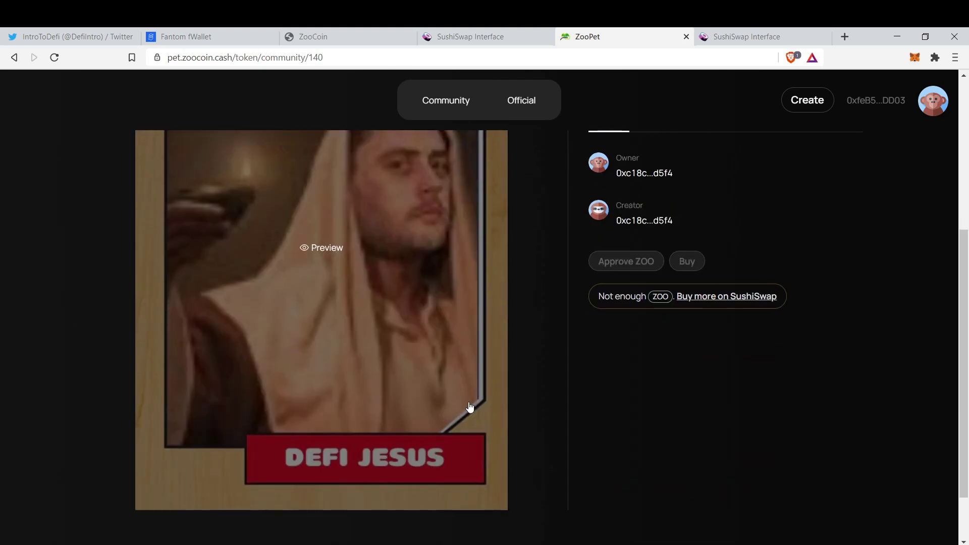
{"action": "scroll", "coordinate": [595, 436], "scroll_direction": "up", "scroll_amount": 4}
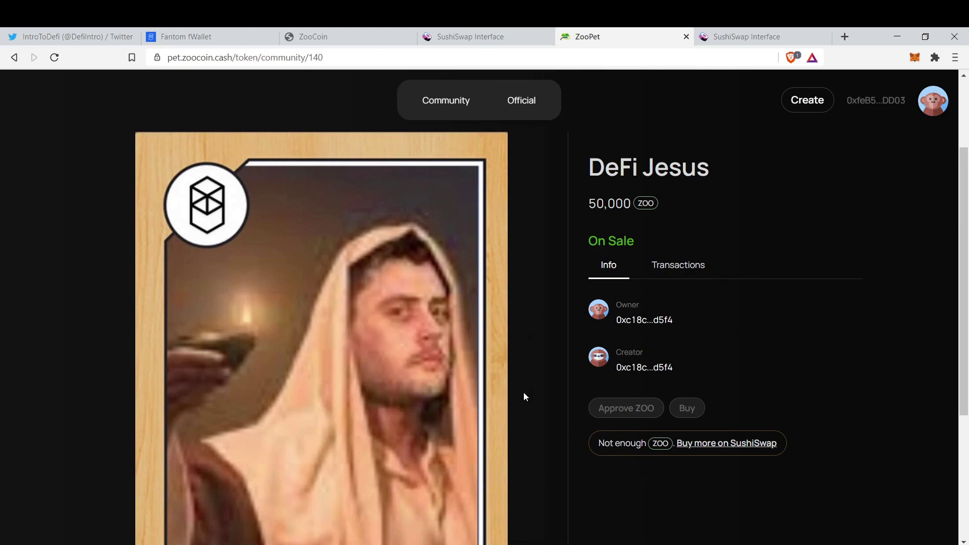
{"action": "scroll", "coordinate": [500, 438], "scroll_direction": "up", "scroll_amount": 2}
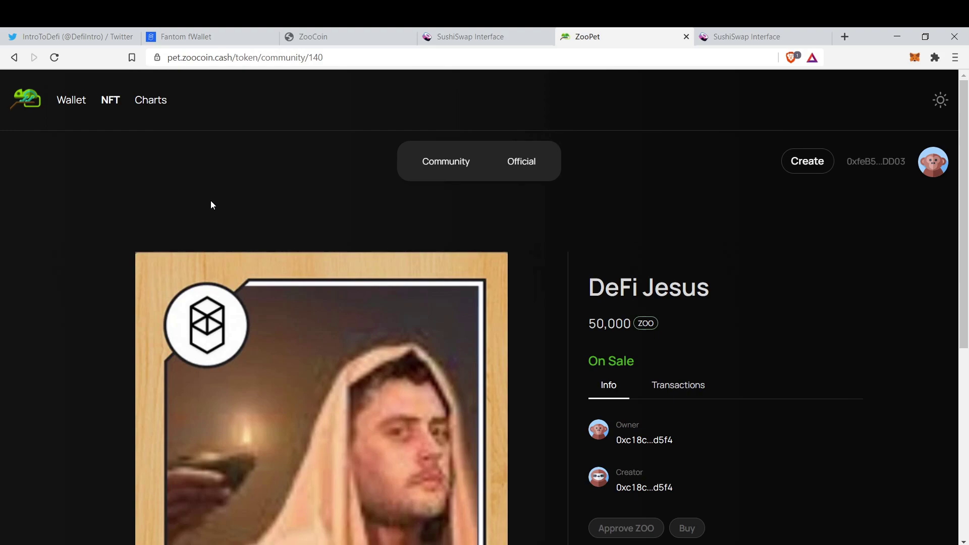
{"action": "left_click", "coordinate": [91, 36]}
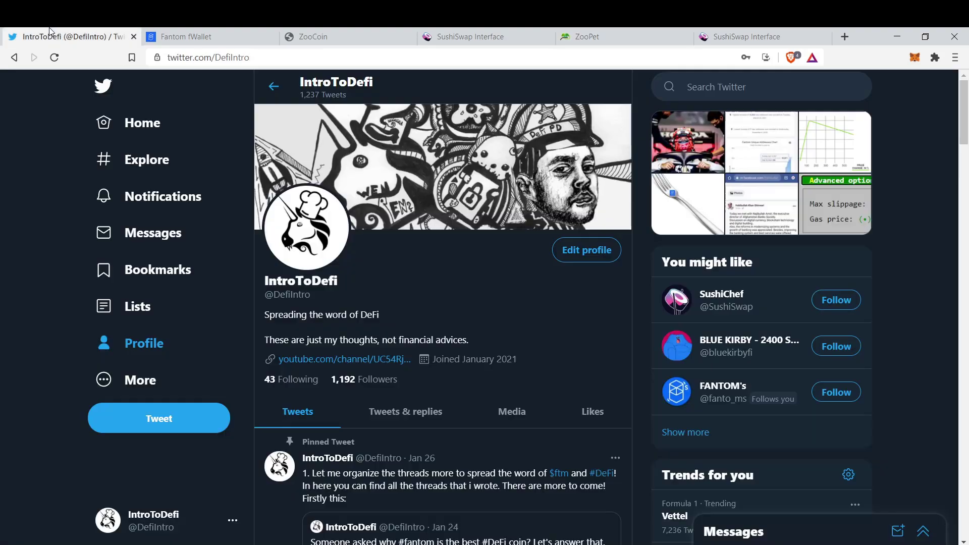